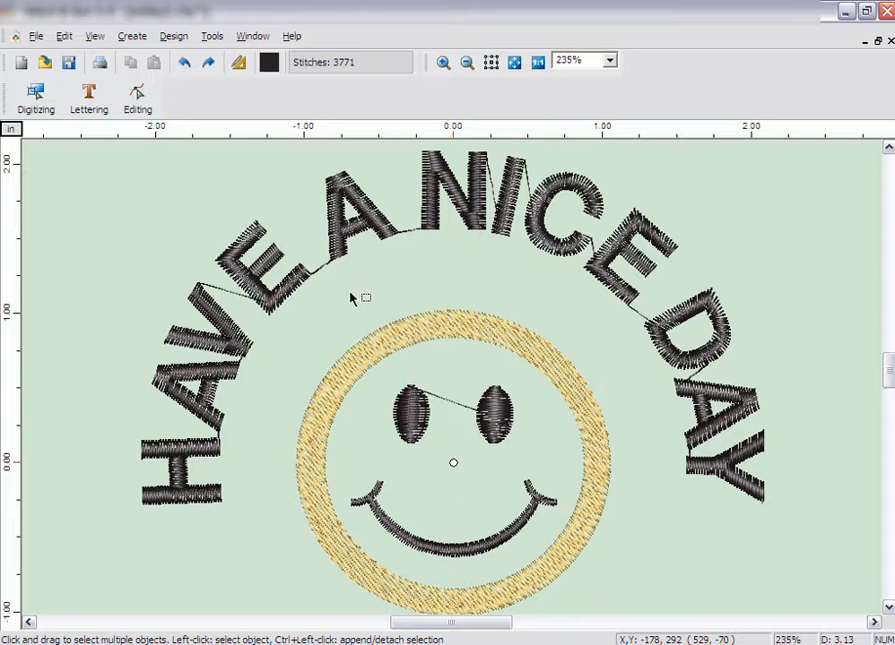
- Open the yellow face ring for block editing and move the topmost point of its outer outline
click(144, 112)
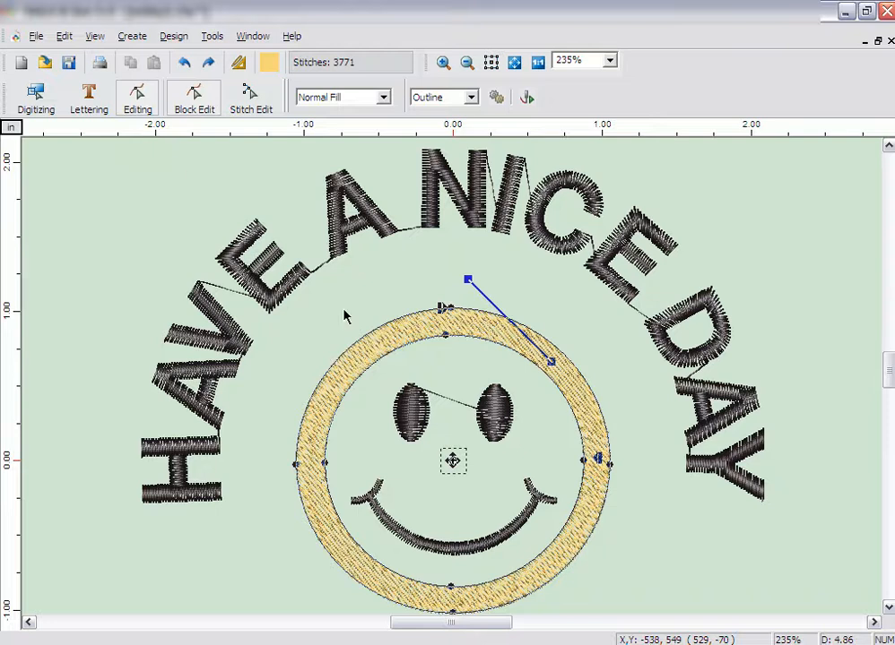
click(407, 405)
click(407, 409)
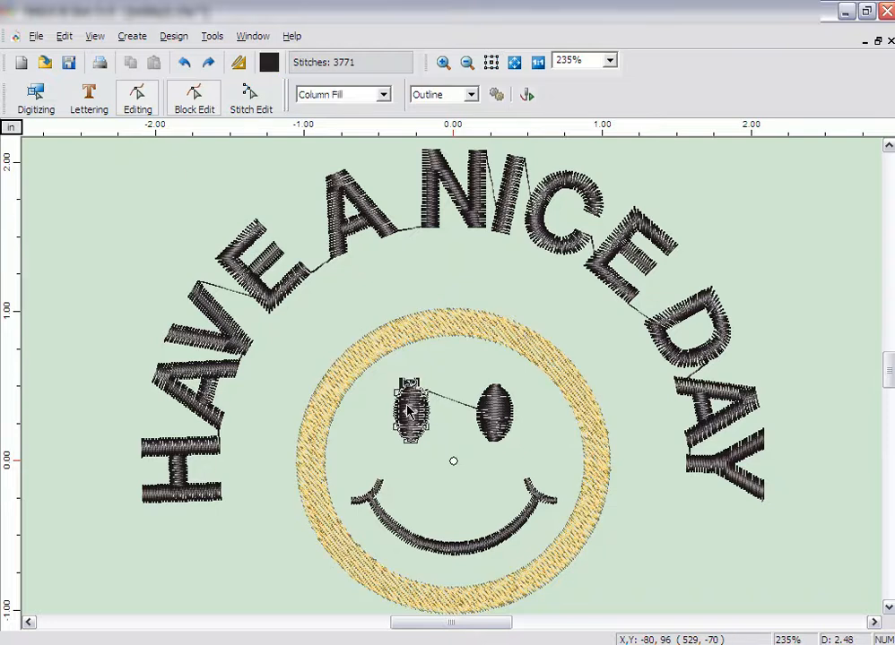
click(440, 333)
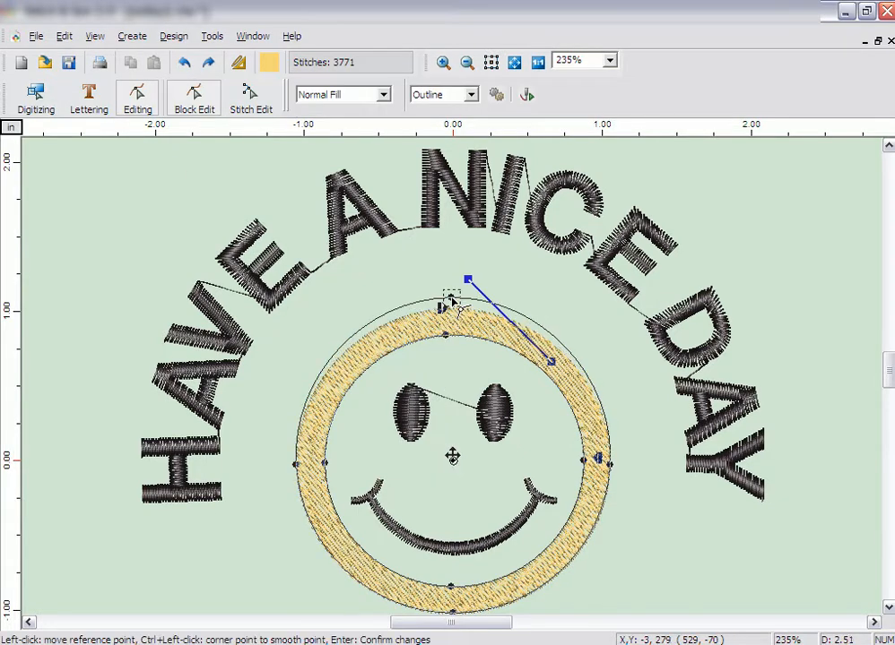
drag(453, 307, 456, 319)
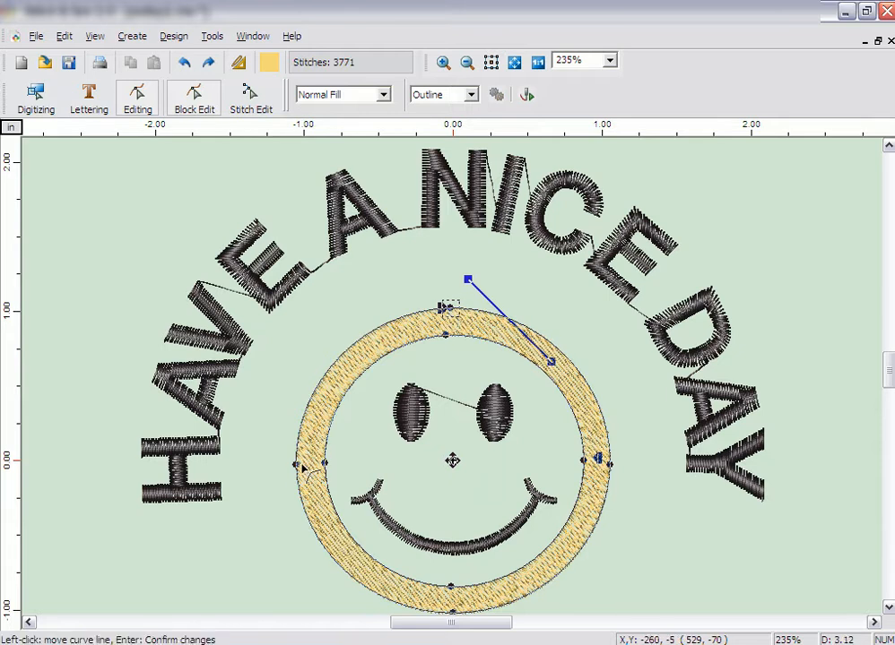
- Pull the outer outline's leftmost point slightly outward as a smooth point, and shift the whole outline slightly to re-center it
drag(297, 465, 288, 466)
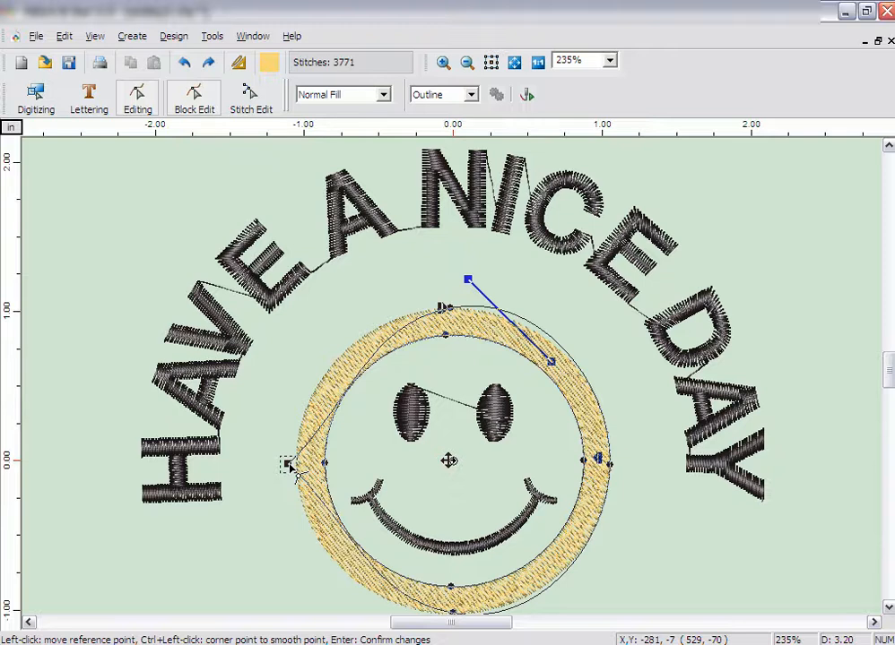
ctrl+click(287, 466)
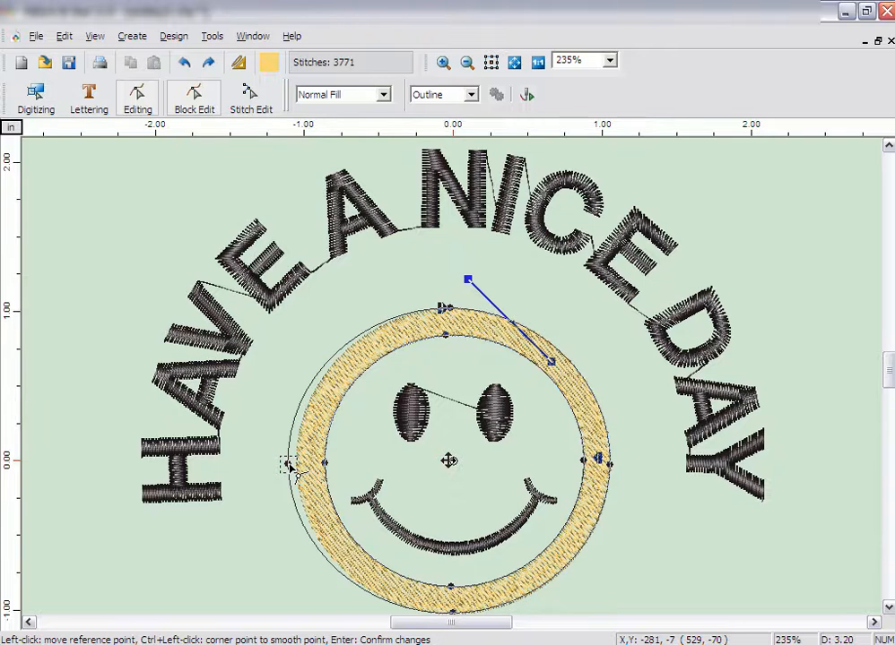
ctrl+click(288, 466)
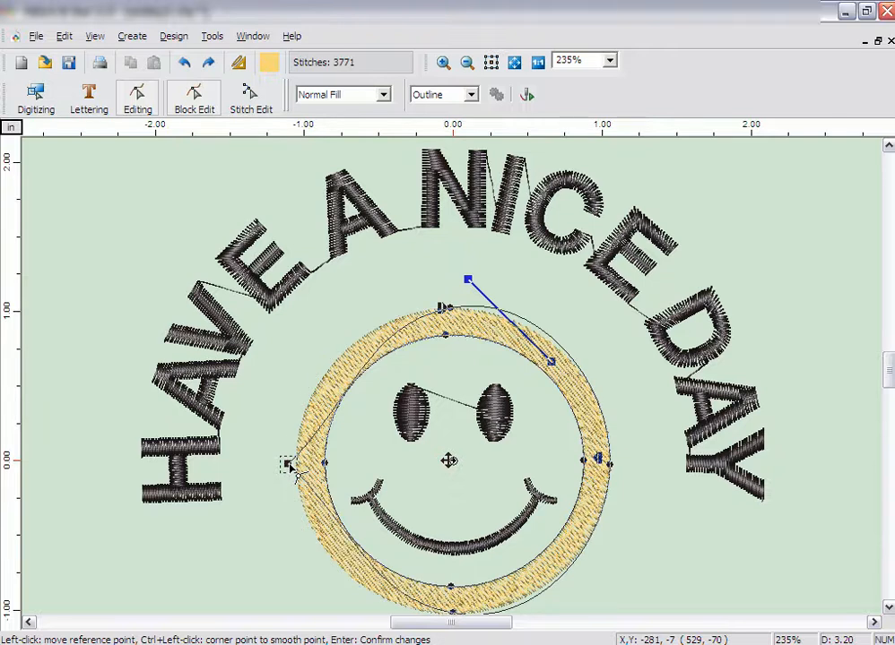
ctrl+click(287, 466)
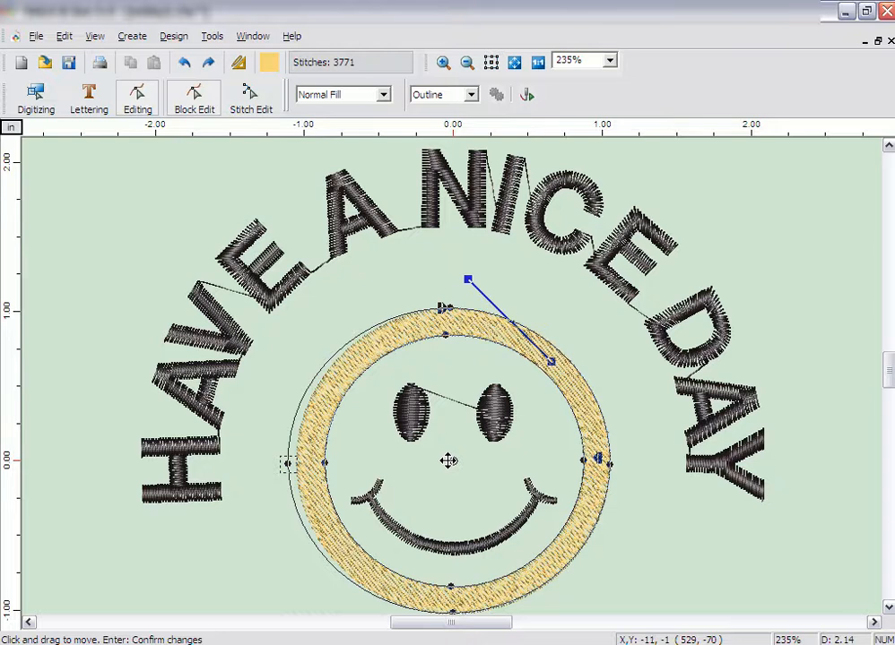
mouse_move(451, 461)
mouse_down()
mouse_move(456, 396)
mouse_move(451, 461)
mouse_up()
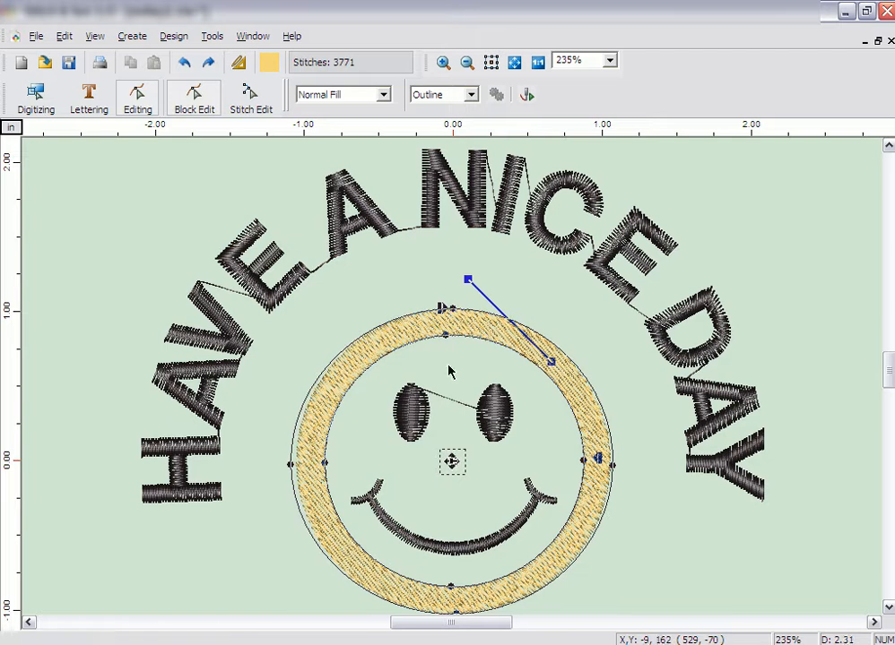
- Lower the top point of the ring's inner outline and shift the whole inner outline upward
drag(448, 339, 448, 371)
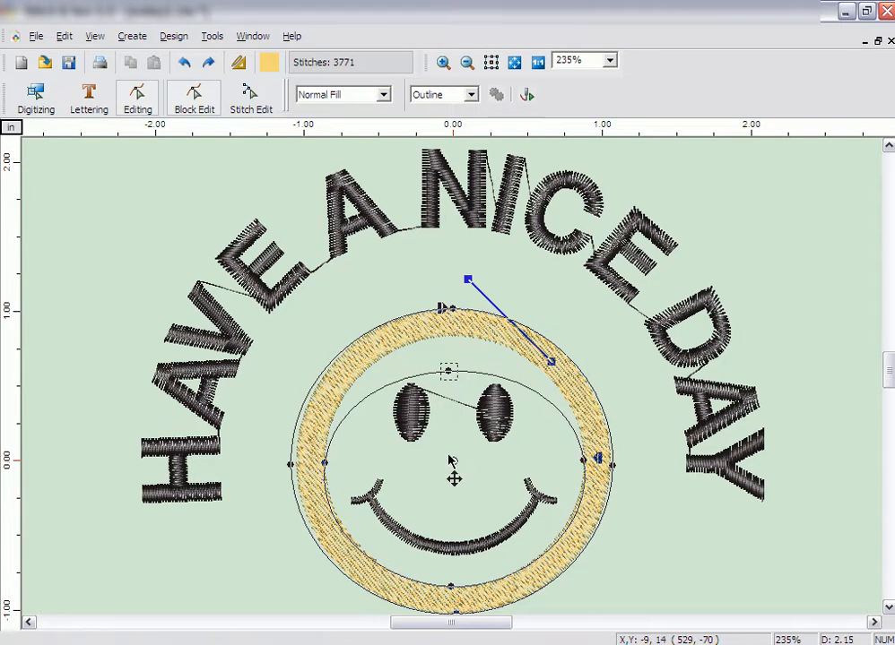
drag(456, 479, 454, 459)
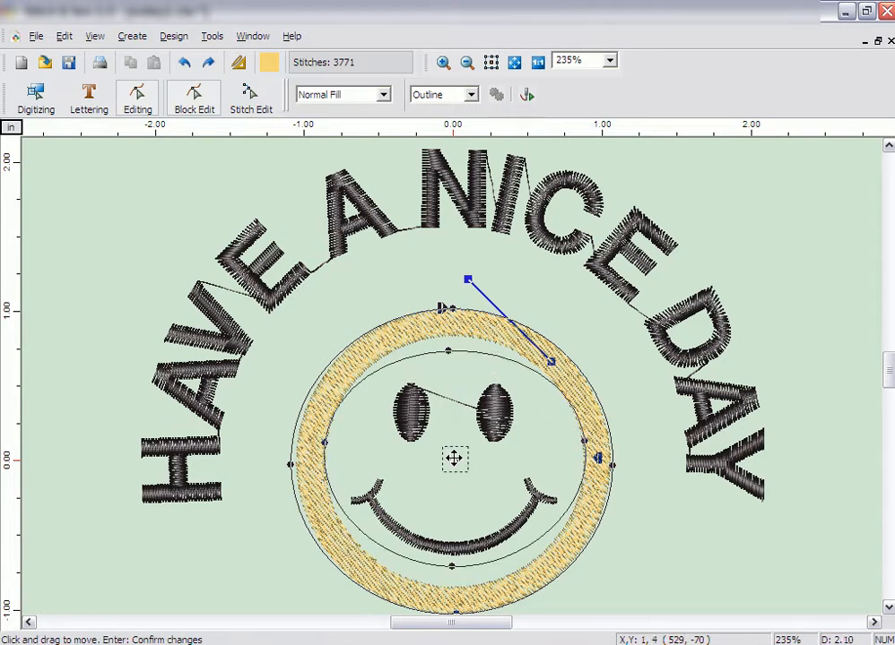
drag(449, 356, 448, 367)
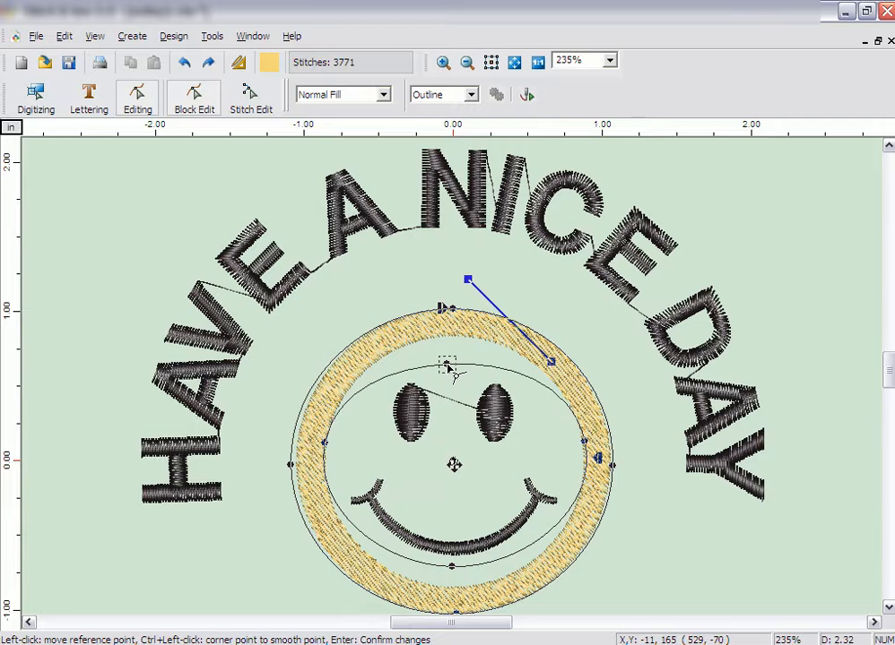
- Delete the inner outline of the face ring
right_click(448, 367)
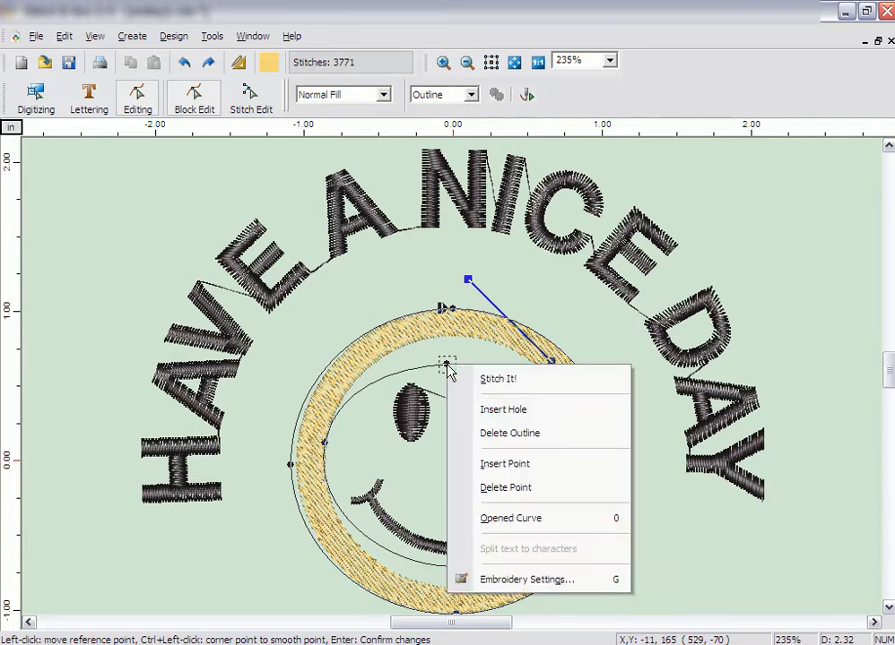
click(505, 440)
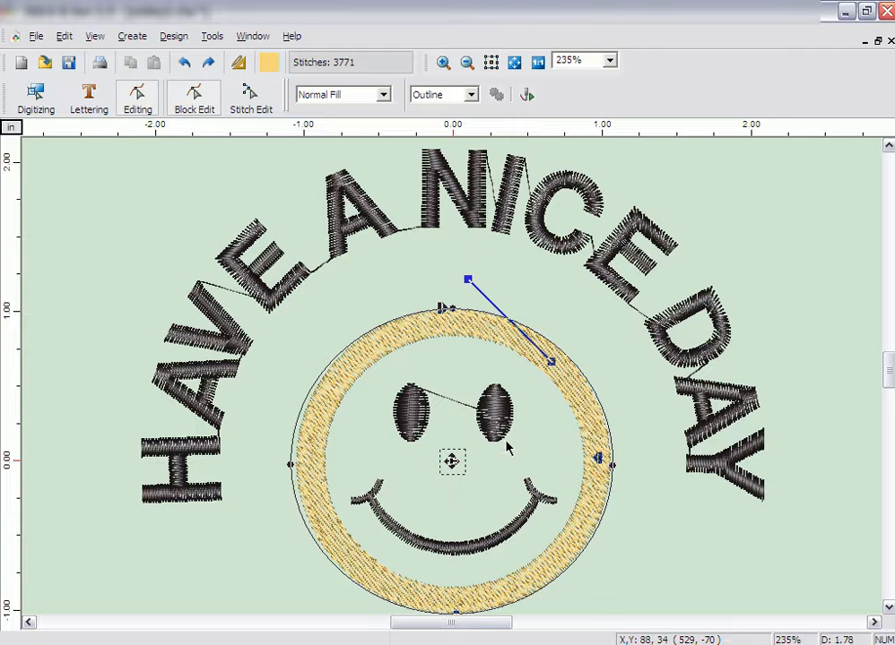
- Place the face's entry and exit points on its upper-right and lower-left edges, and make its stitch angle line horizontal
drag(599, 464, 574, 369)
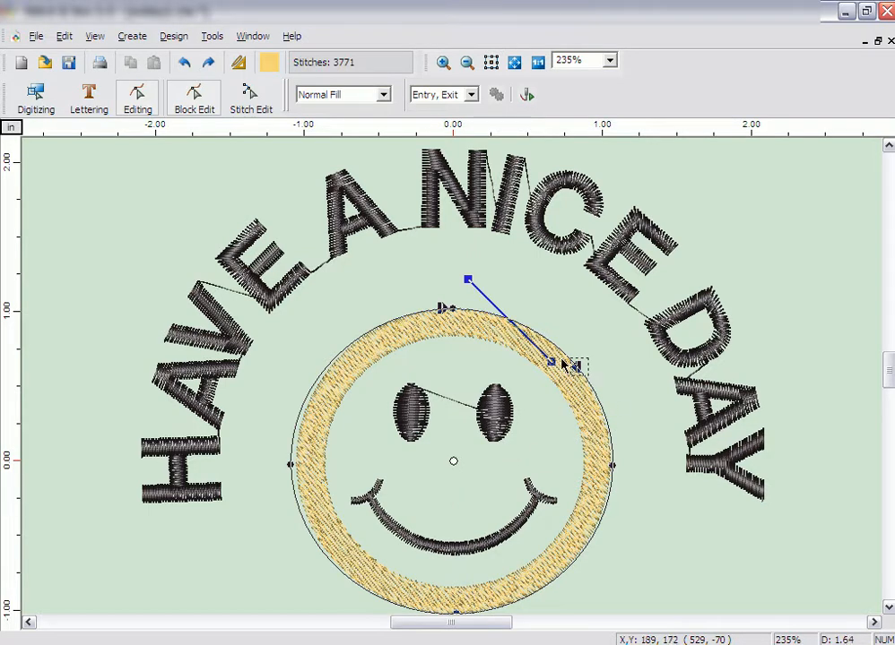
drag(443, 309, 307, 532)
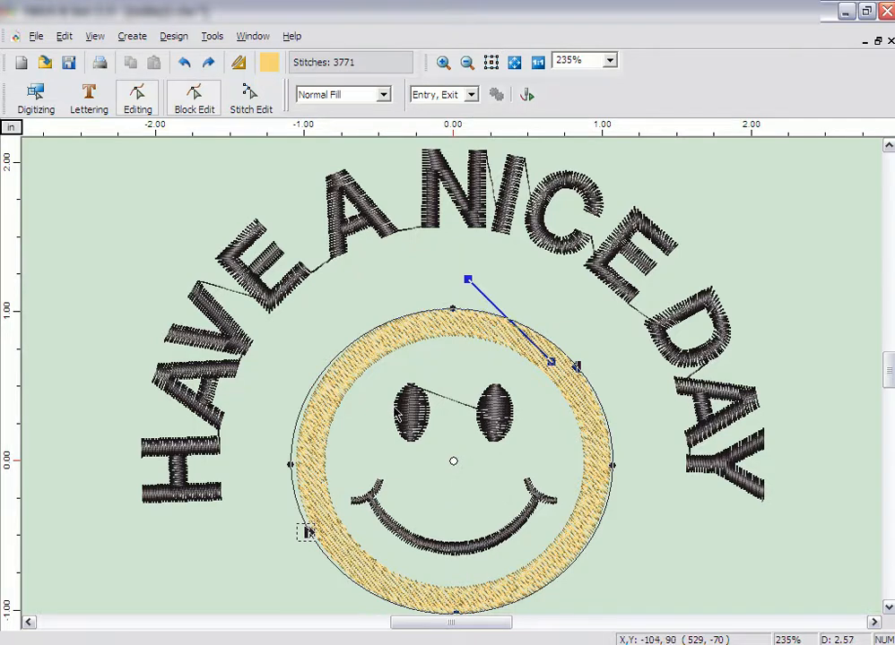
drag(467, 283, 456, 366)
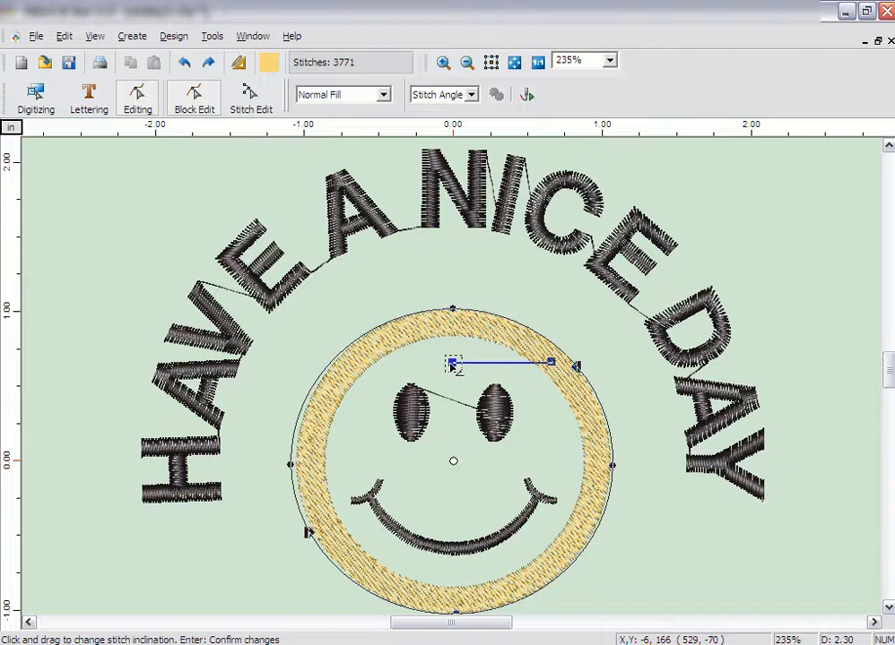
- In Entry, Exit editing mode, nudge the lower-left point slightly farther down the circle's edge and regenerate the face's stitches
click(473, 96)
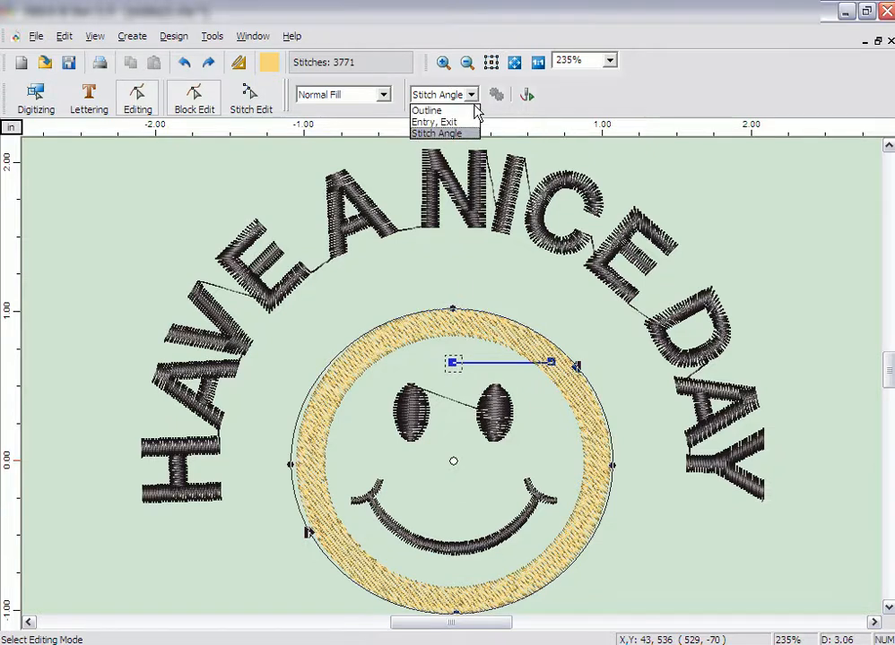
click(460, 122)
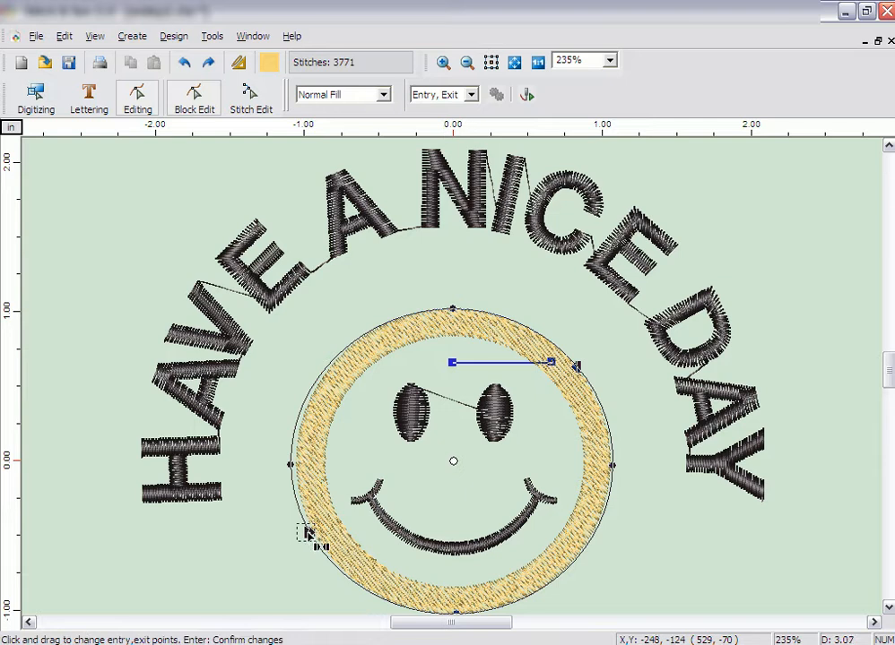
mouse_move(307, 531)
mouse_down()
mouse_move(299, 547)
mouse_move(331, 556)
mouse_move(315, 543)
mouse_up()
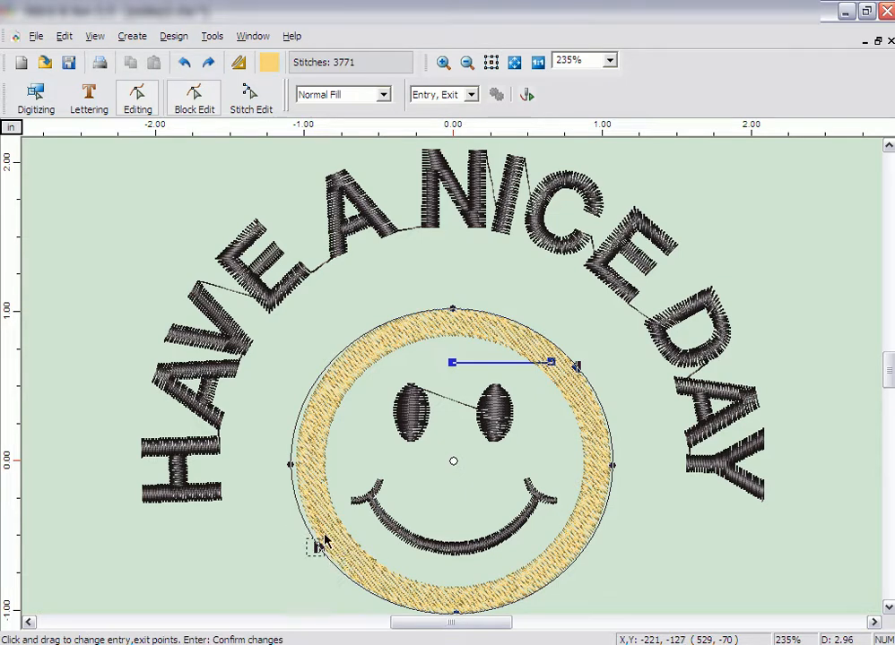
right_click(354, 423)
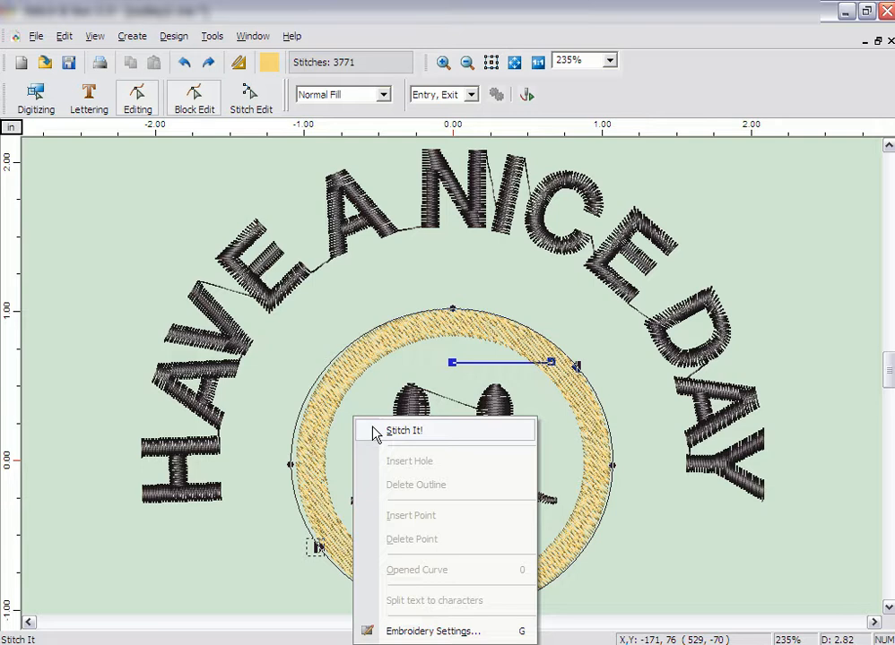
click(371, 431)
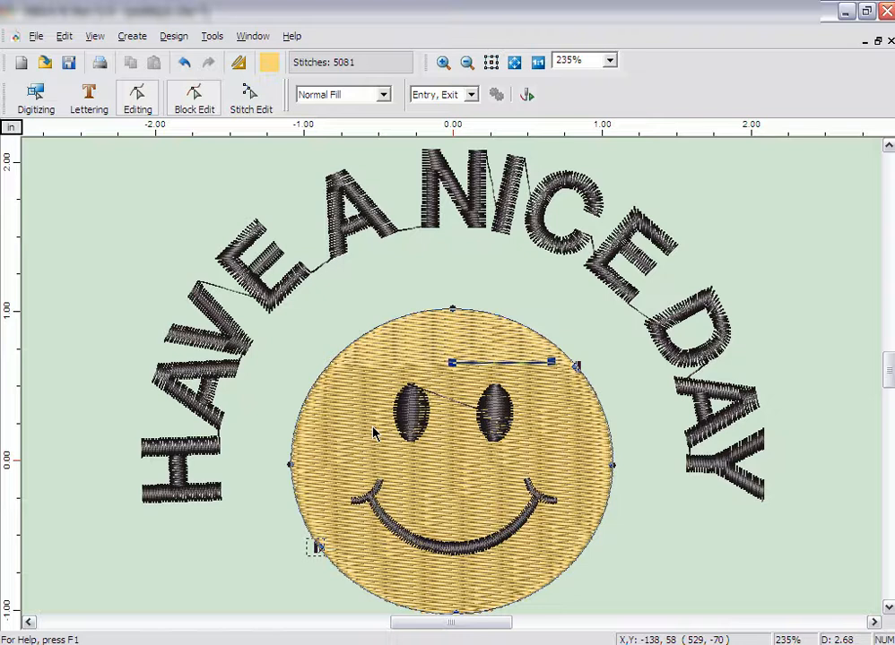
- Review the embroidery settings of the face object and close them without changes
right_click(372, 433)
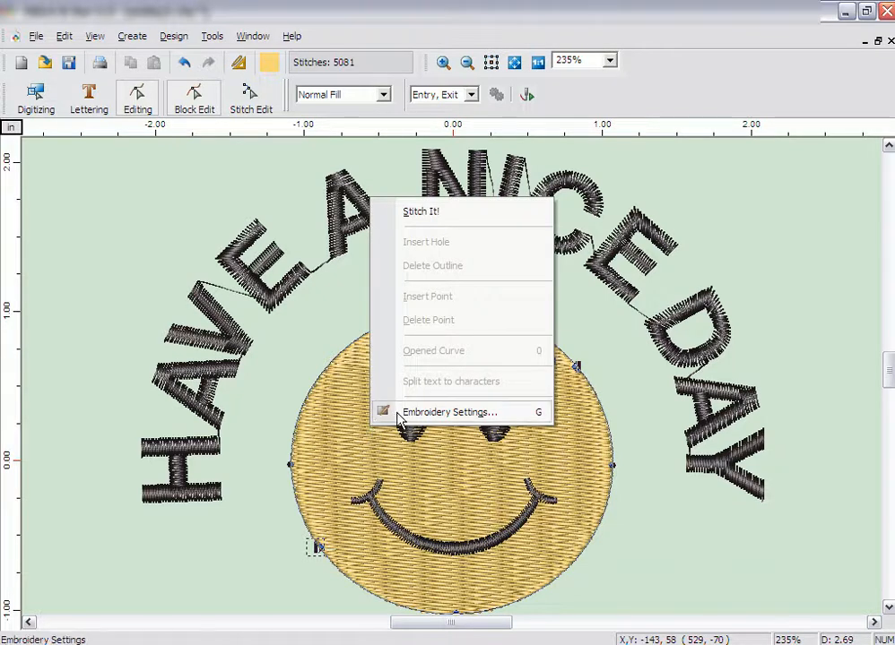
click(400, 413)
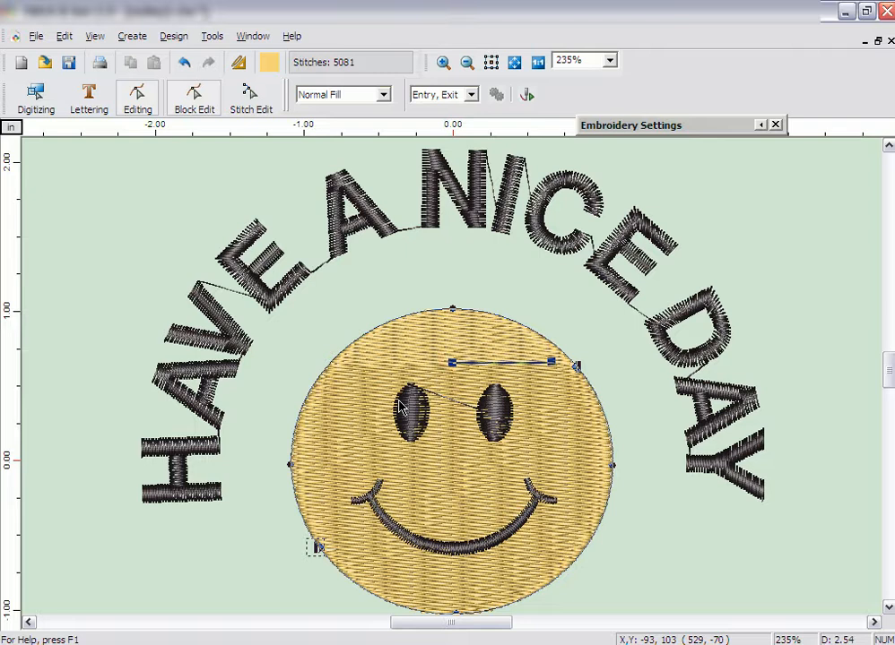
mouse_move(667, 130)
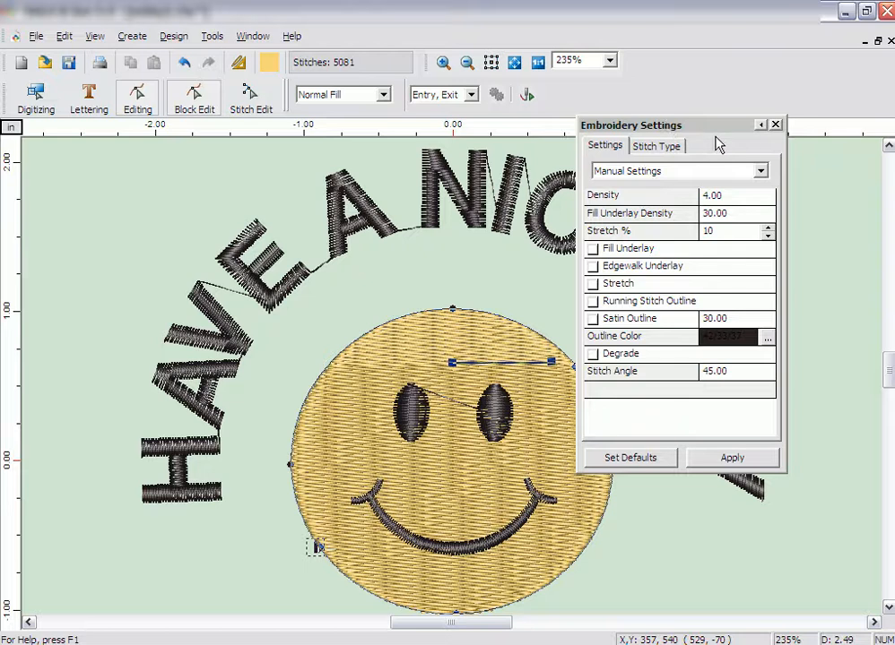
click(776, 127)
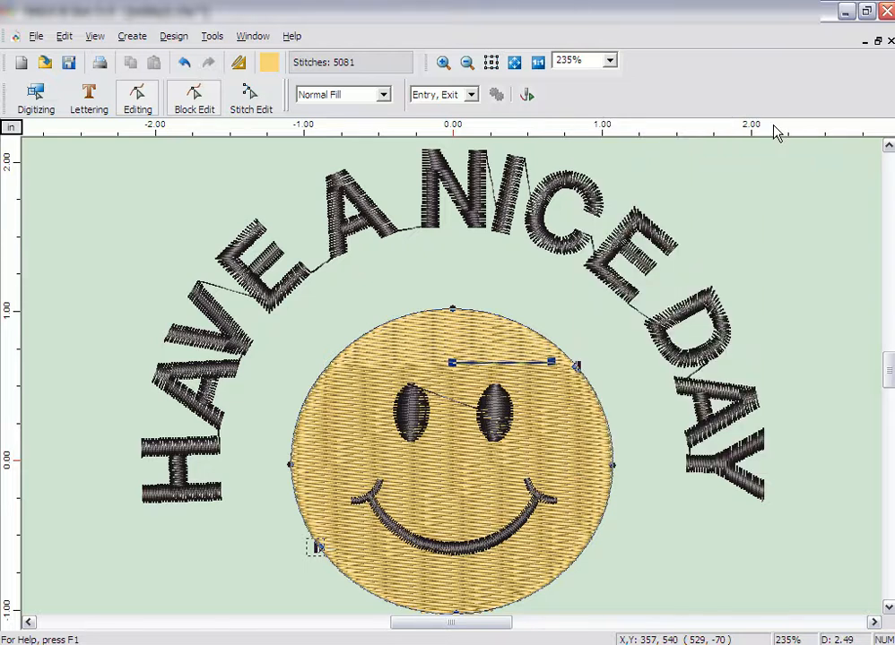
- Show the object list and select the left eye, object 2, from it
click(213, 36)
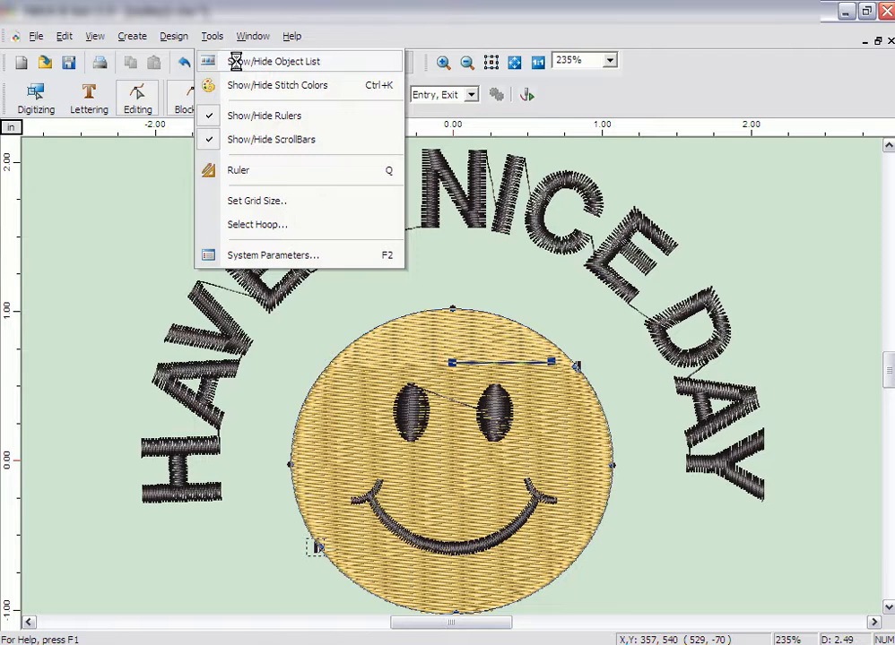
click(239, 65)
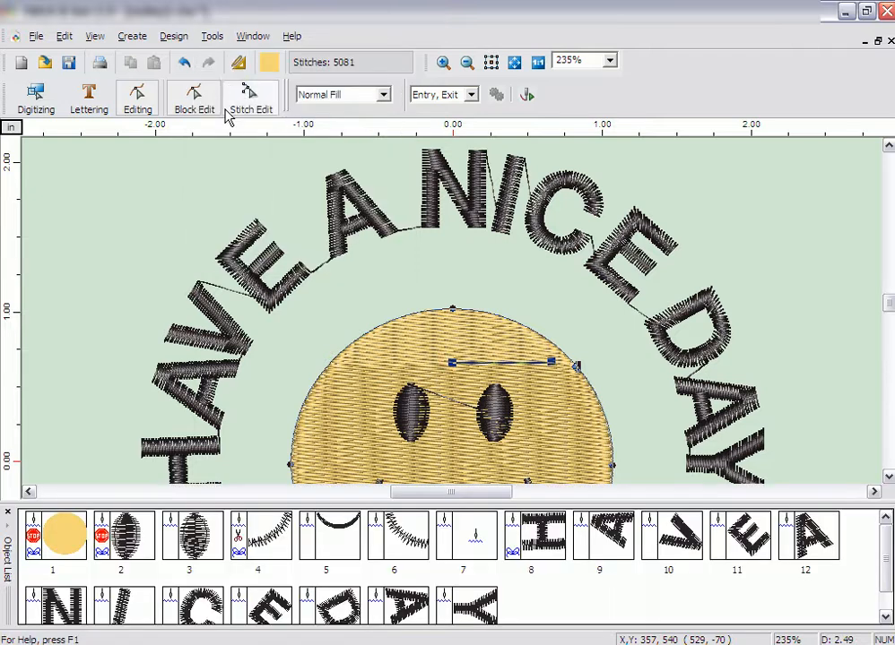
click(198, 544)
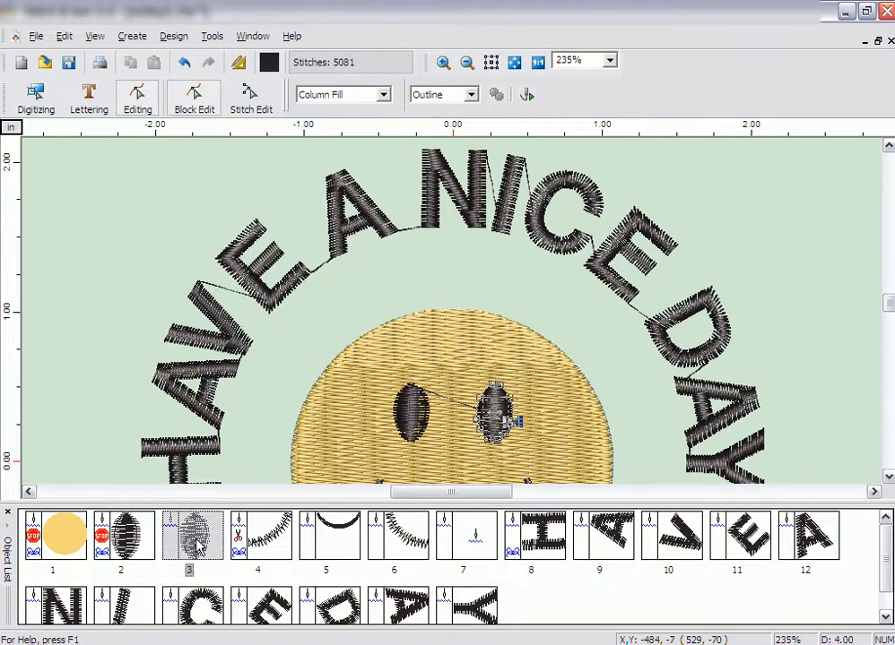
click(147, 540)
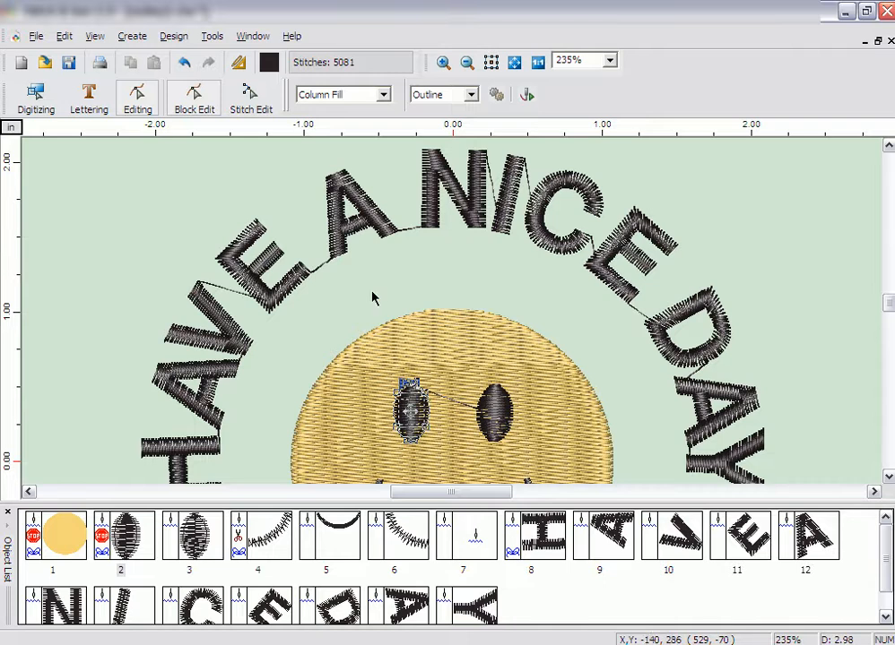
- Change the left eye's thread color to blue, RGB 44/41/224
click(272, 65)
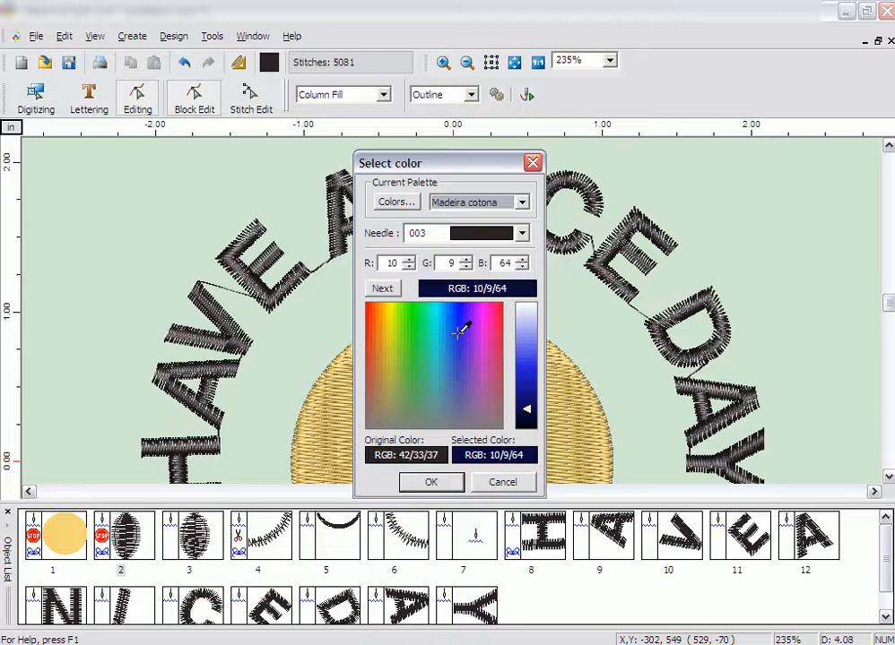
click(536, 353)
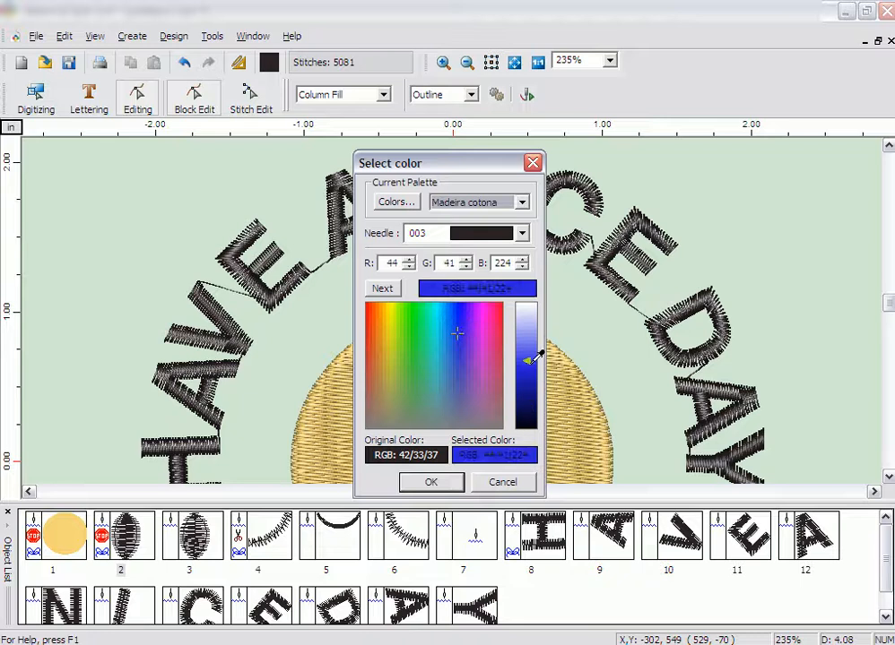
click(454, 485)
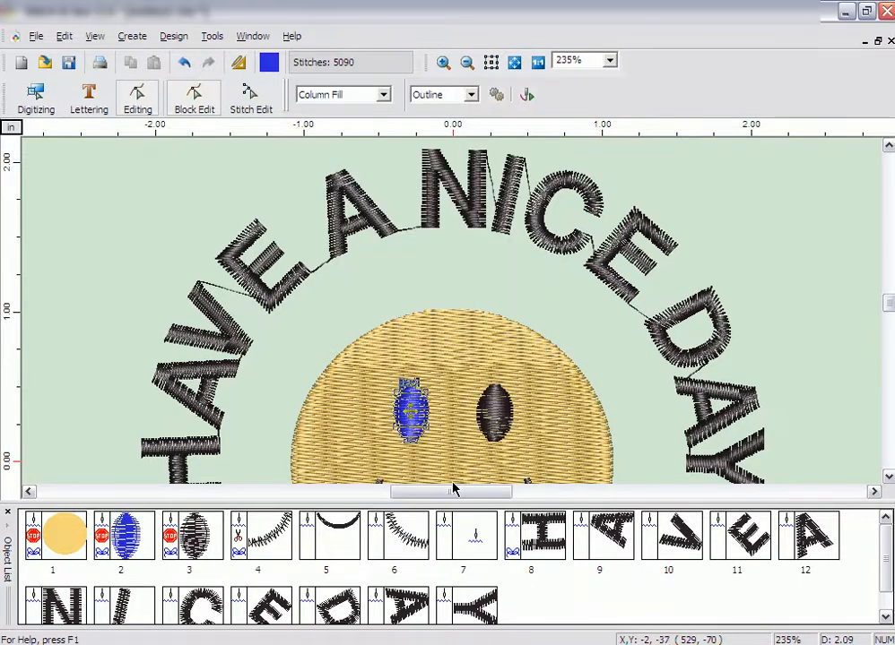